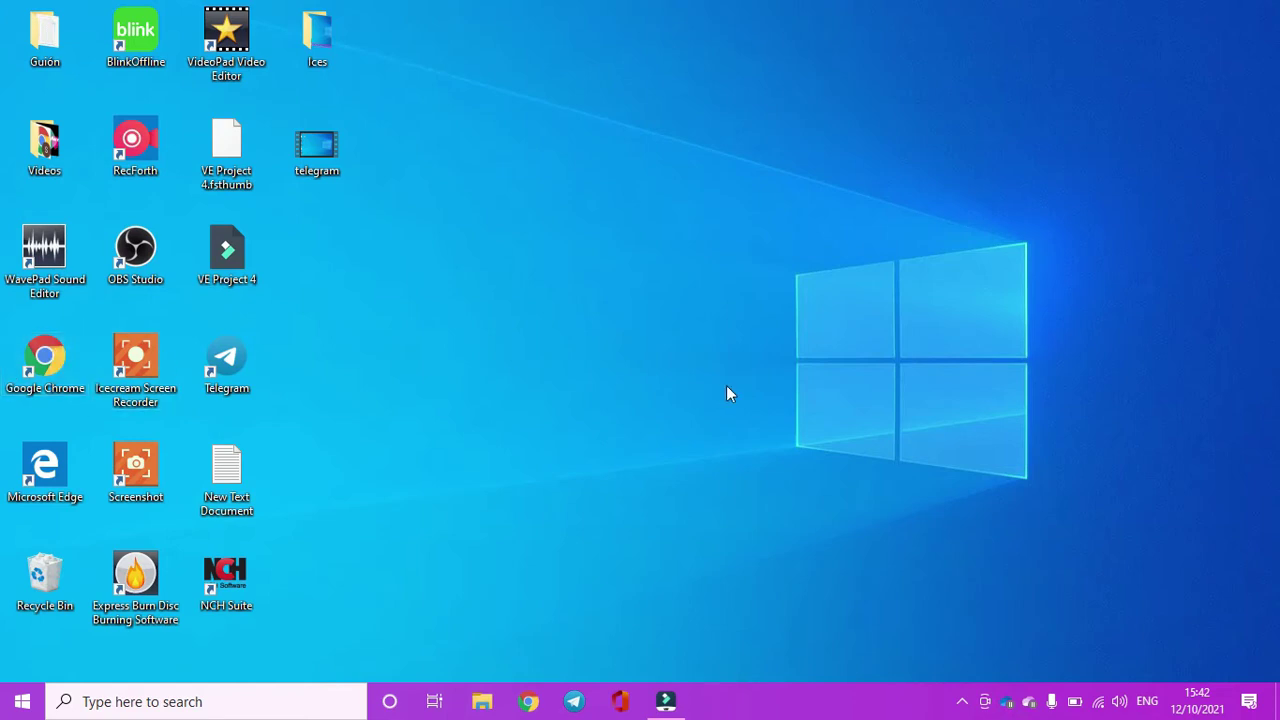
# - Open Google Chrome with the Persona 1 profile
pyautogui.press('super')
pyautogui.write('goo')
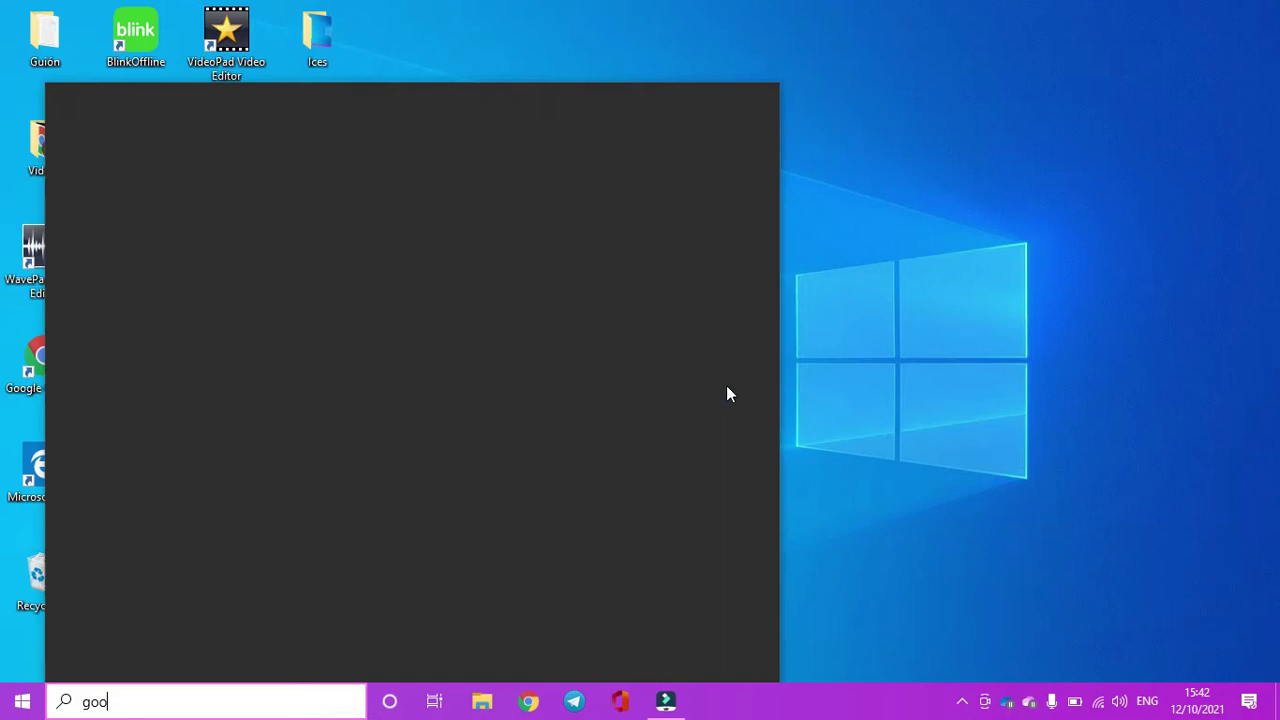
pyautogui.press('Return')
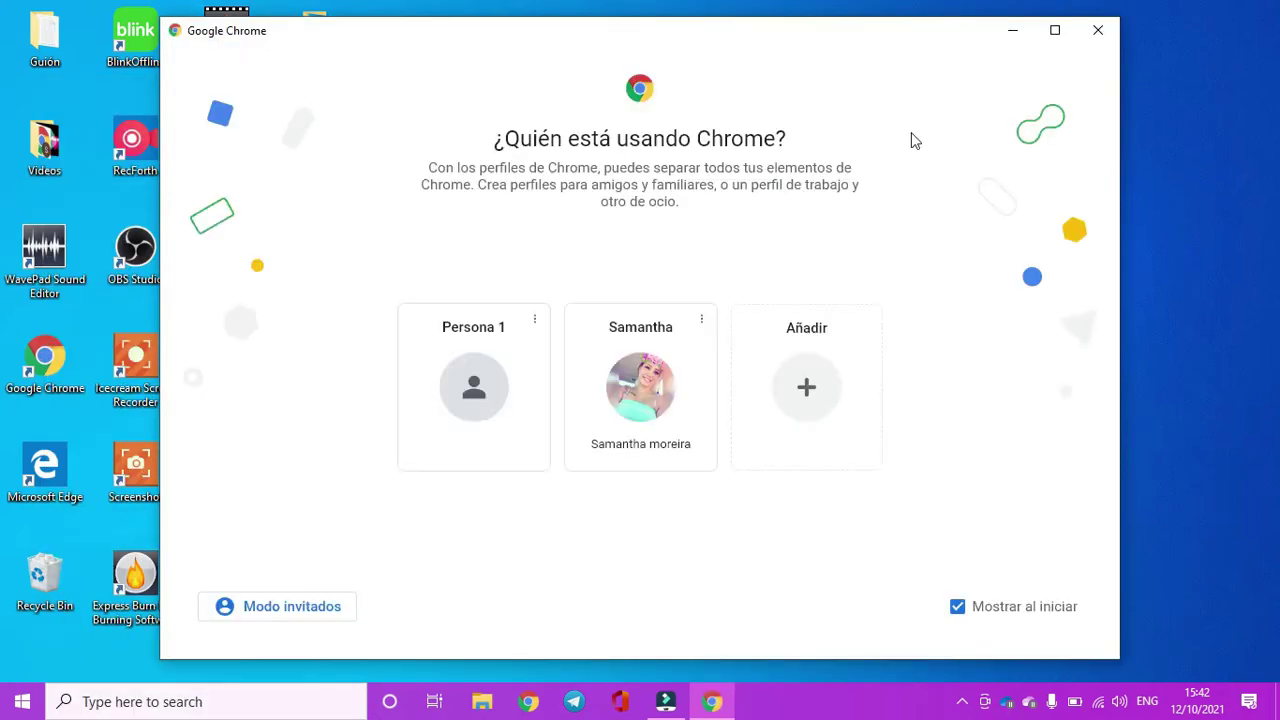
pyautogui.click(484, 372)
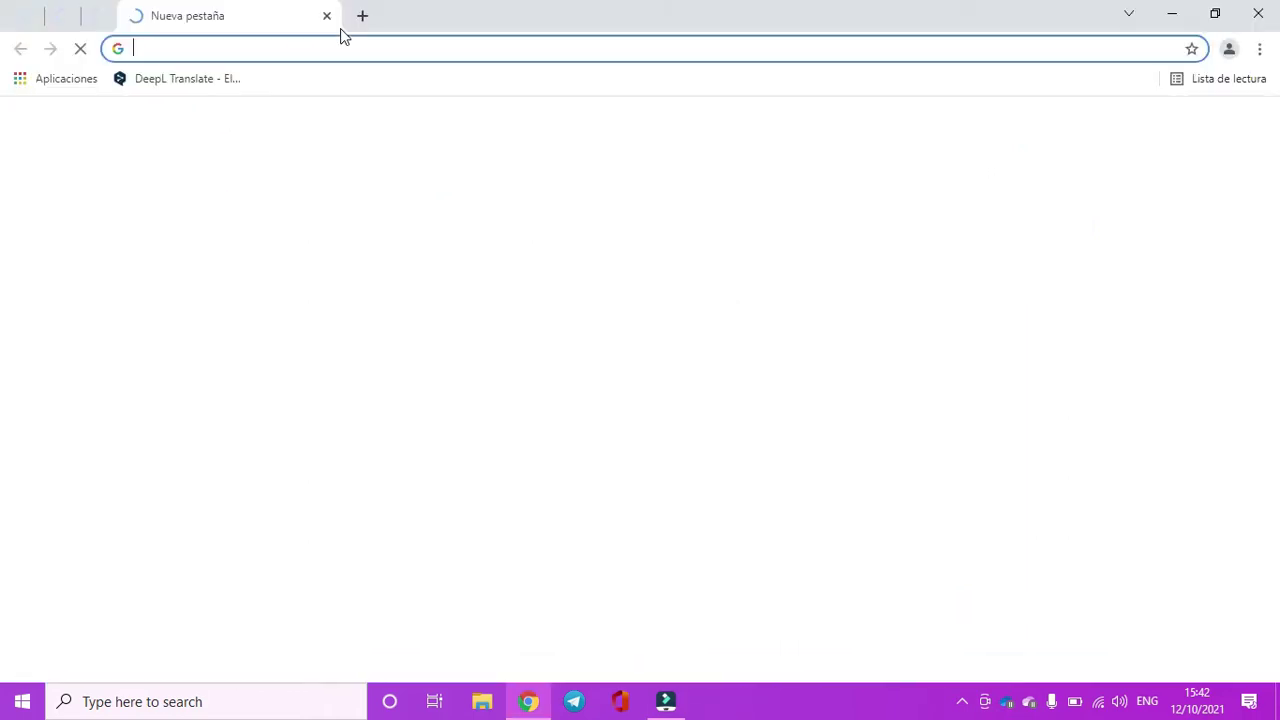
# - Load gmail.com in the browser
pyautogui.click(279, 50)
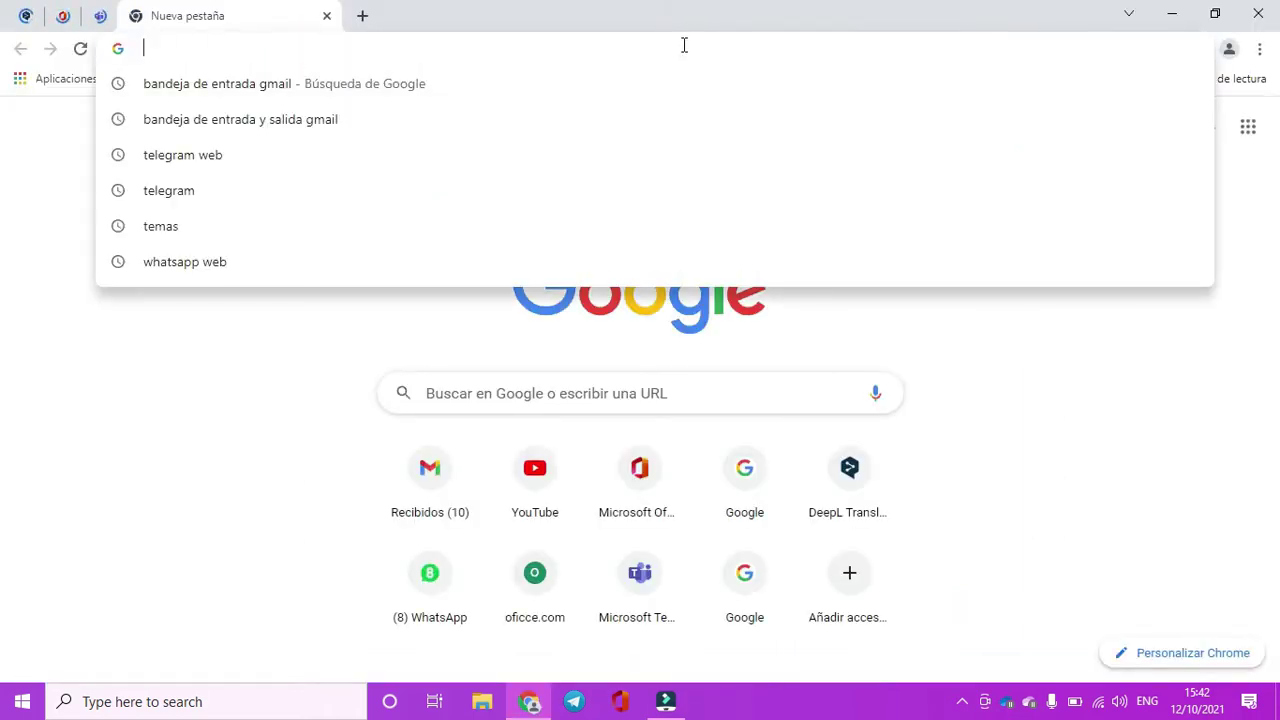
pyautogui.write('gmail.com')
pyautogui.press('Return')
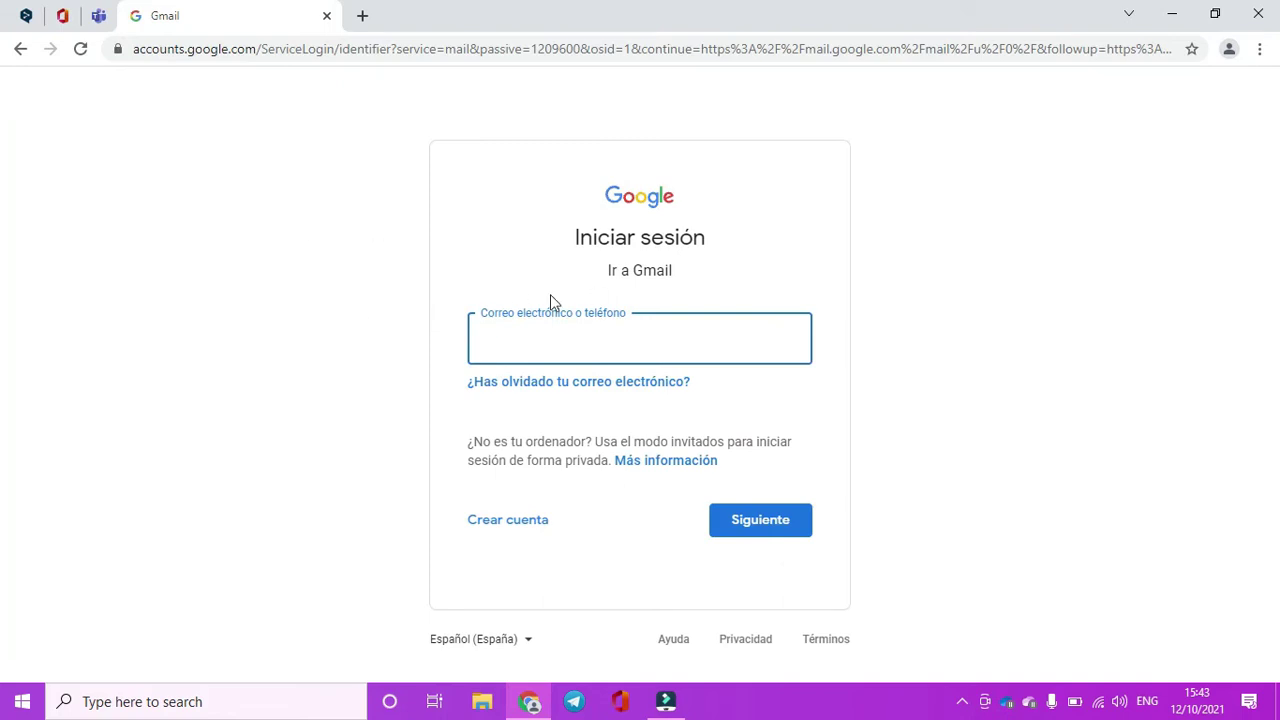
# - Sign in to Gmail by choosing the saved school e-mail address and entering the account password
pyautogui.click(531, 334)
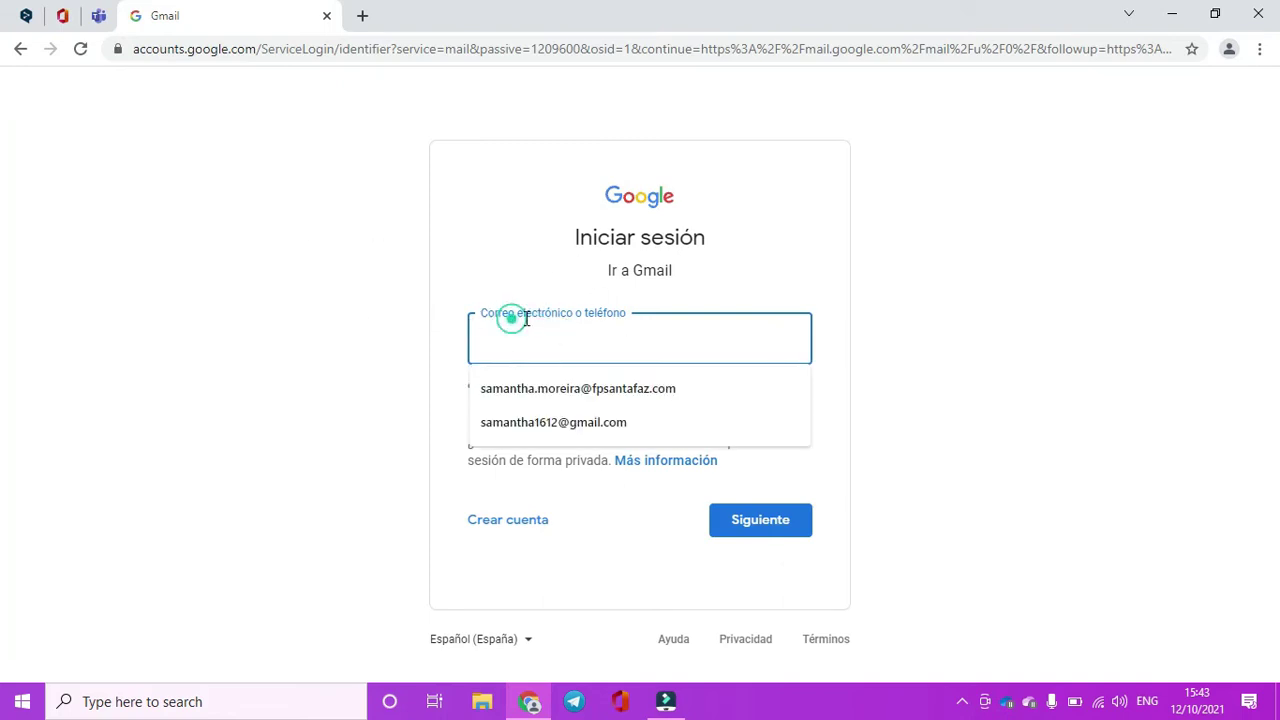
pyautogui.click(700, 388)
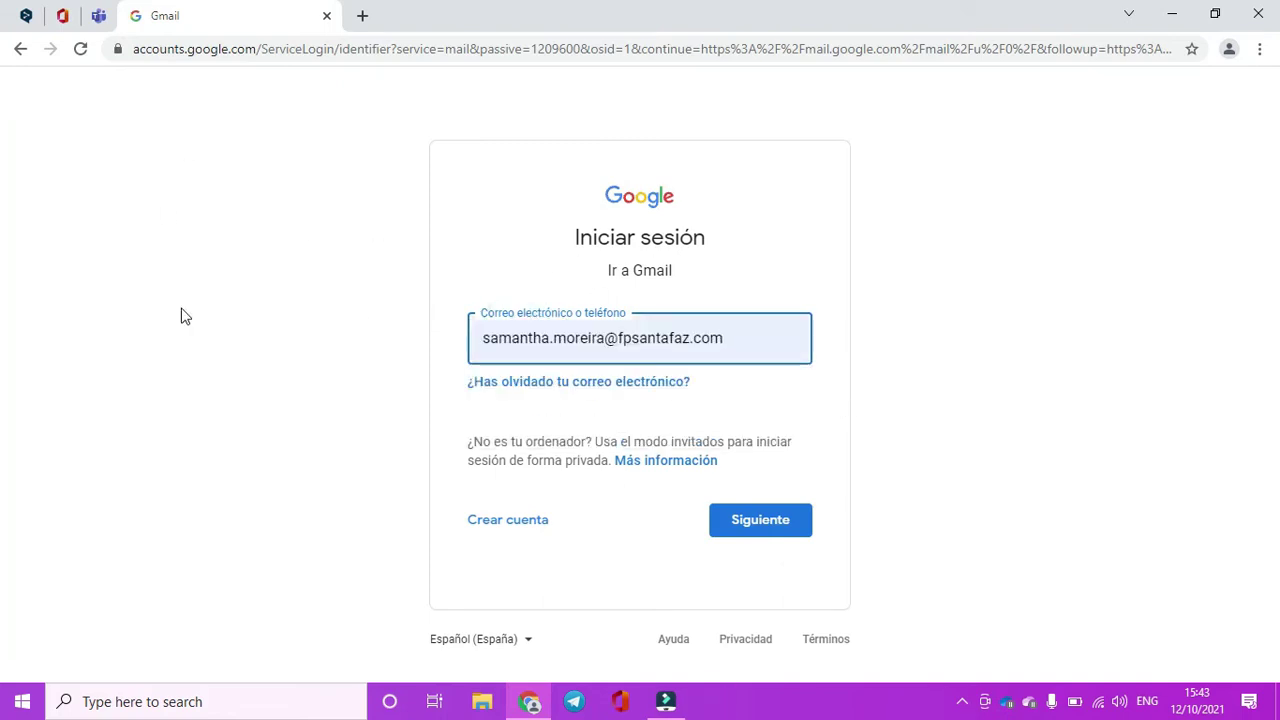
pyautogui.click(746, 522)
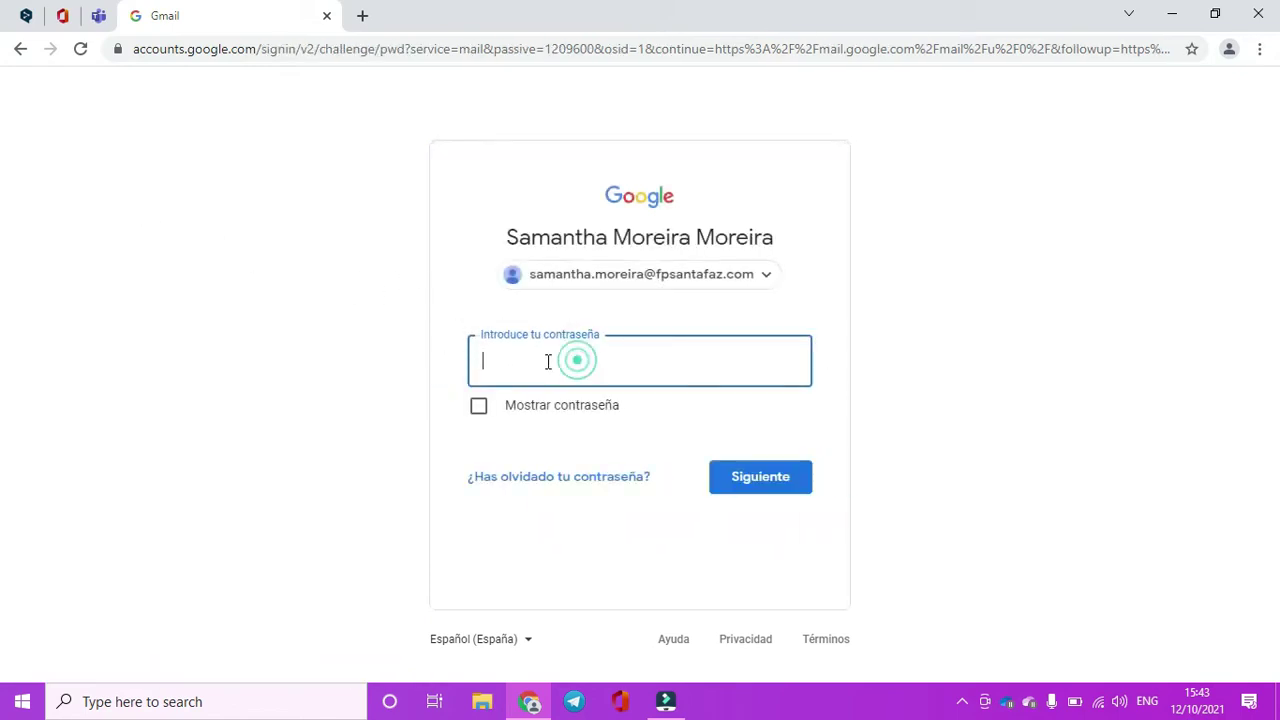
pyautogui.hotkey('ctrl', 'v')
pyautogui.press('Return')
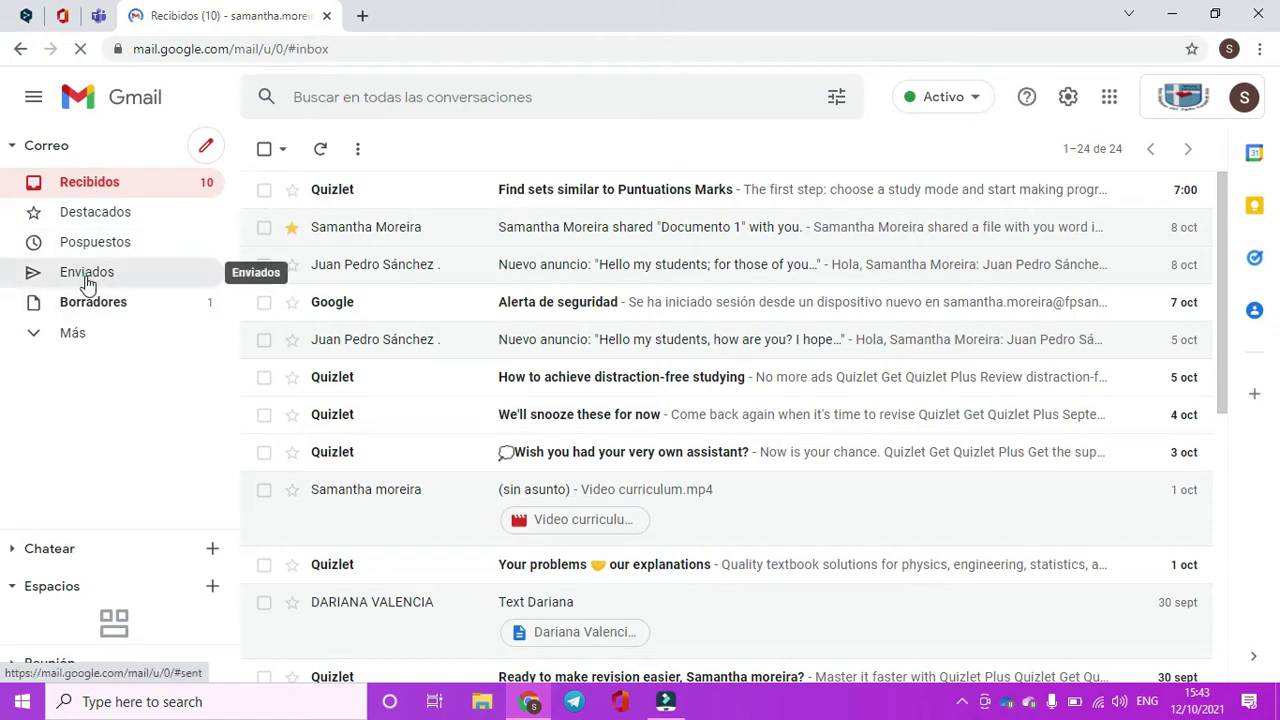
# - Expand the list of additional mailbox folders
pyautogui.click(70, 338)
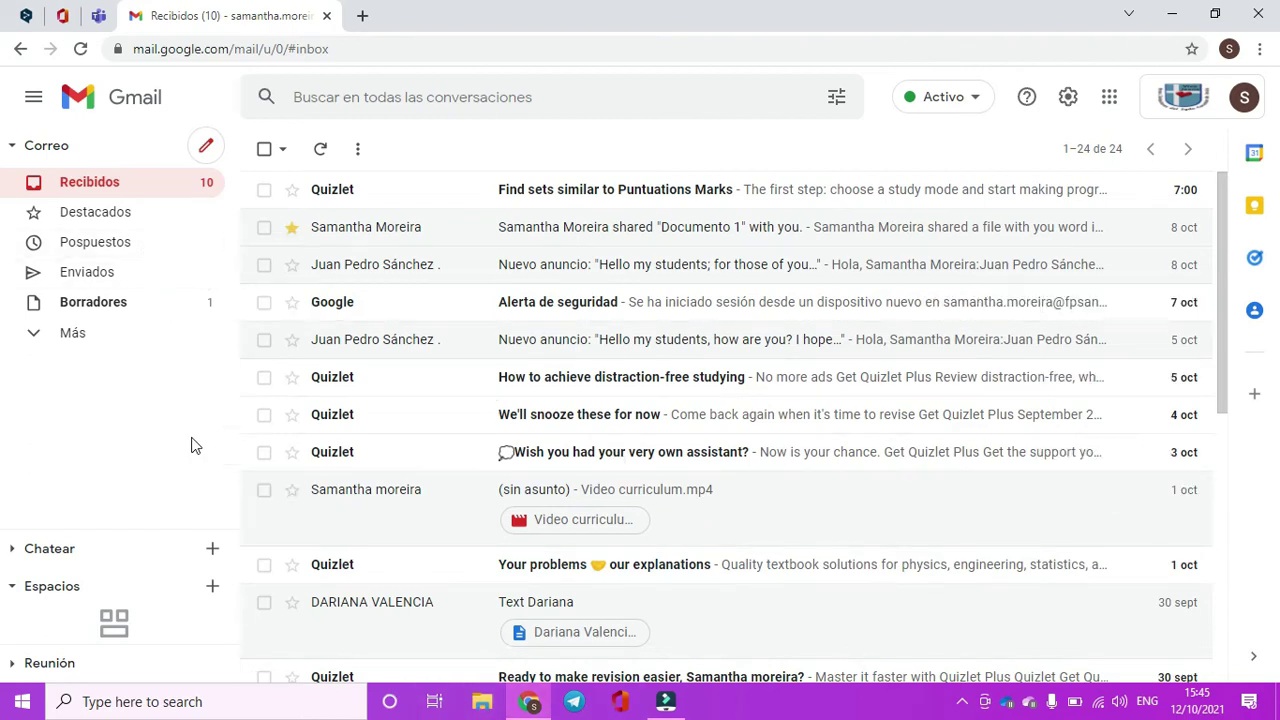
# - Compose a message to the contact's e-mail with subject "Video gmail", a greeting, and the lines "I attach a video" and "Thank you very much"
pyautogui.click(208, 152)
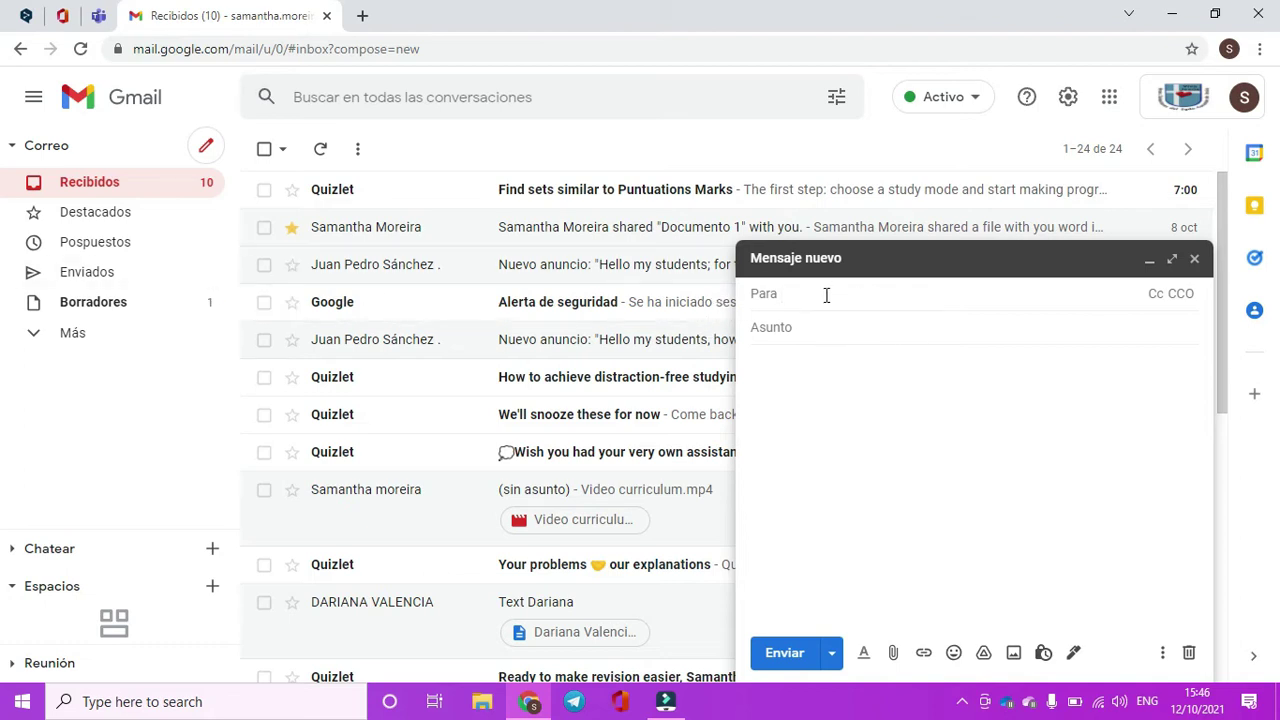
pyautogui.hotkey('ctrl', 'v')
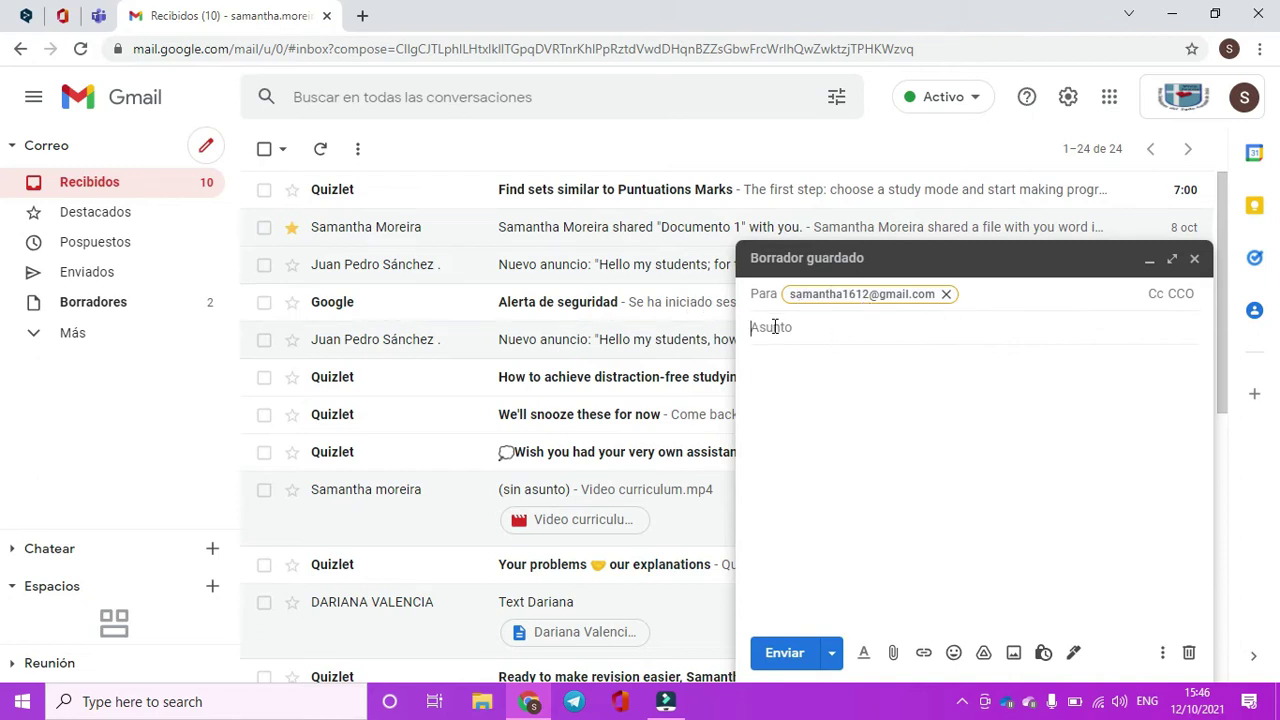
pyautogui.click(774, 327)
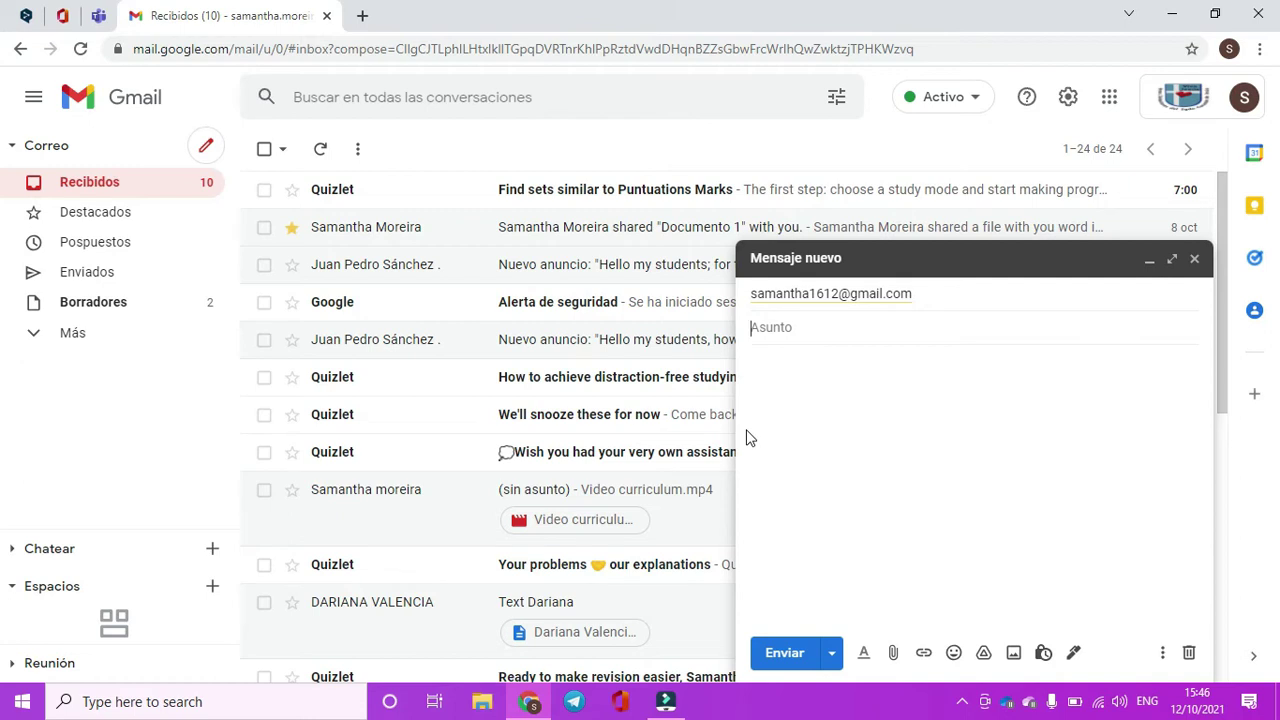
pyautogui.write('Video gmail')
pyautogui.press('Tab')
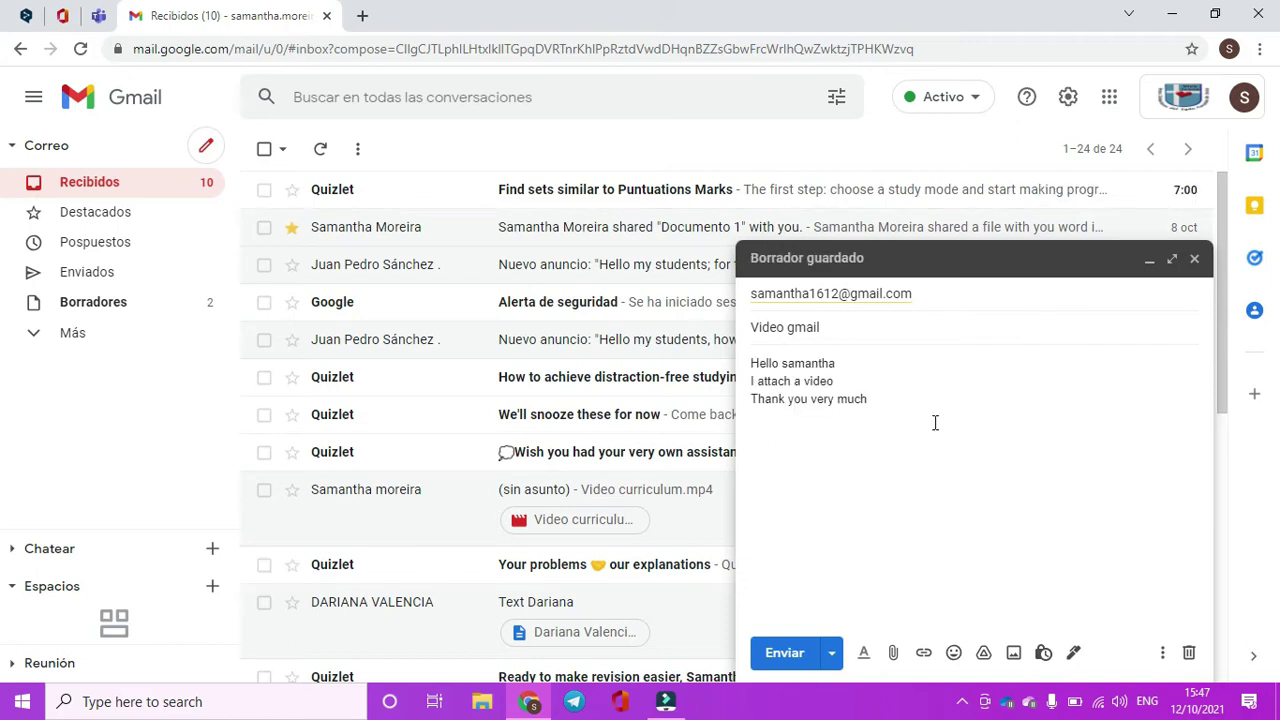
# - Send the message and open the folder of sent mail
pyautogui.click(789, 656)
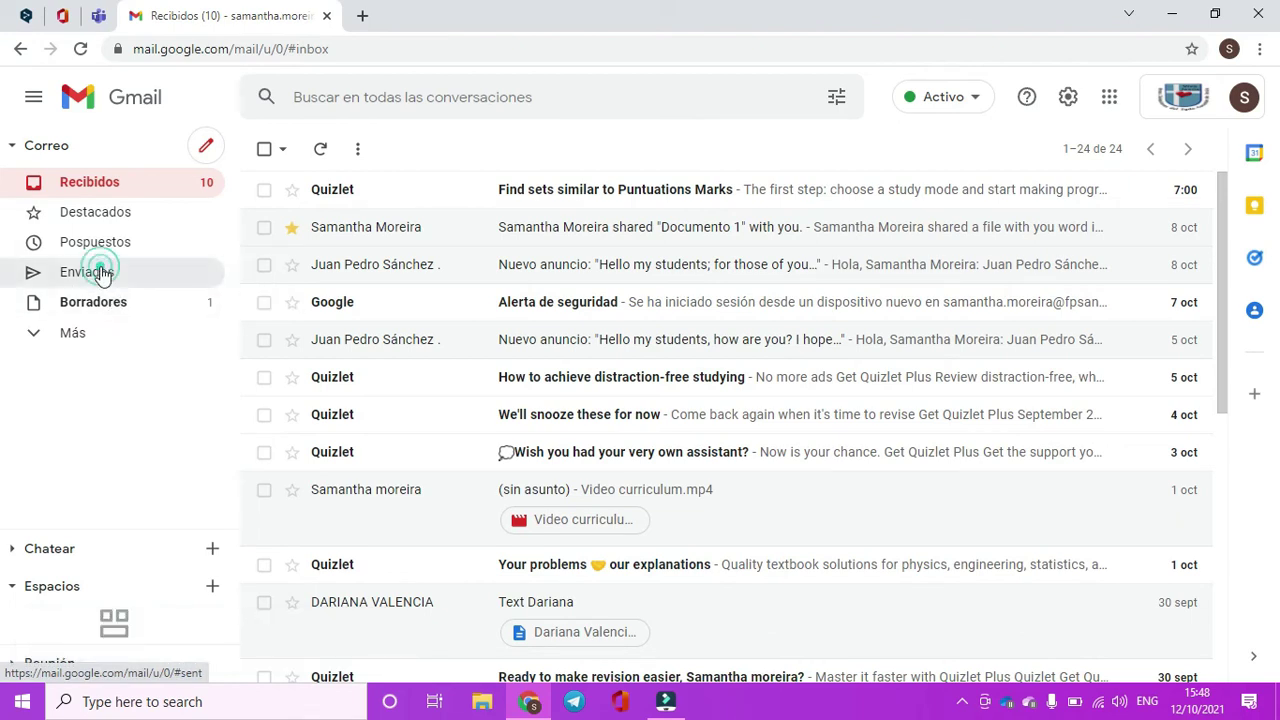
pyautogui.click(100, 272)
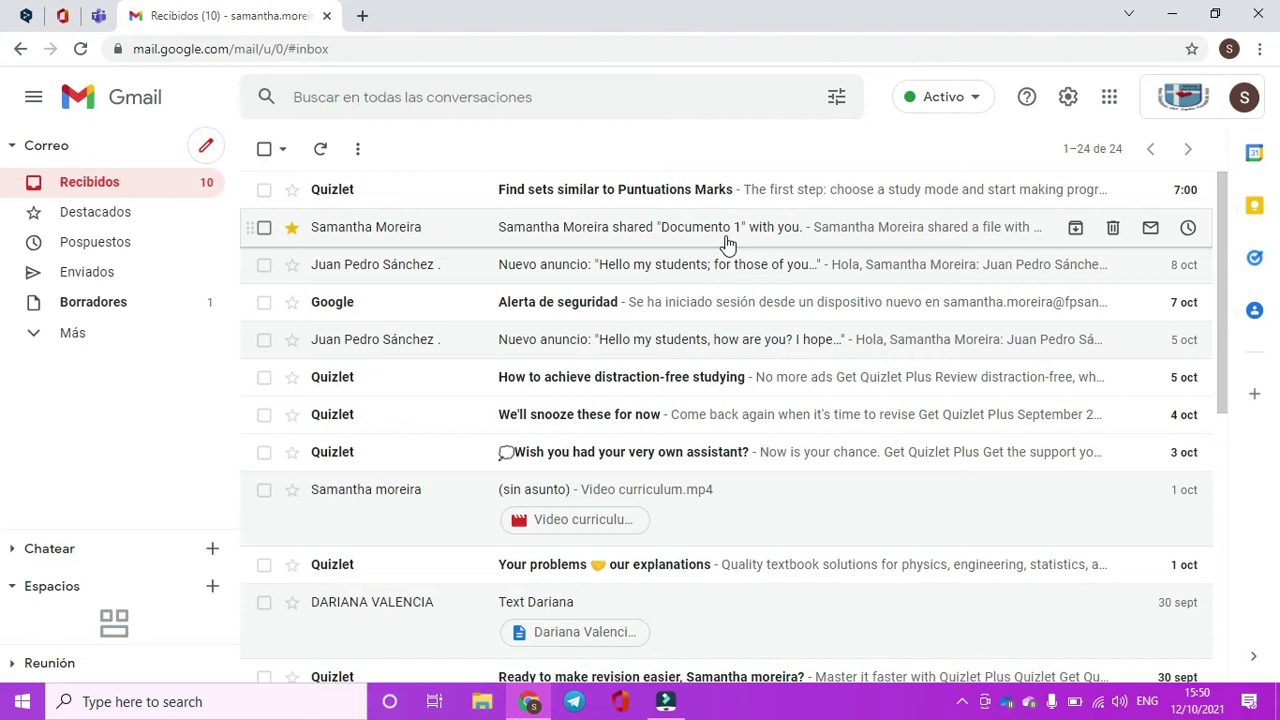
# - Write another message to the contact's e-mail with subject "video gmail", a greeting, "I attach a video" and "Thank you very much"
pyautogui.click(205, 150)
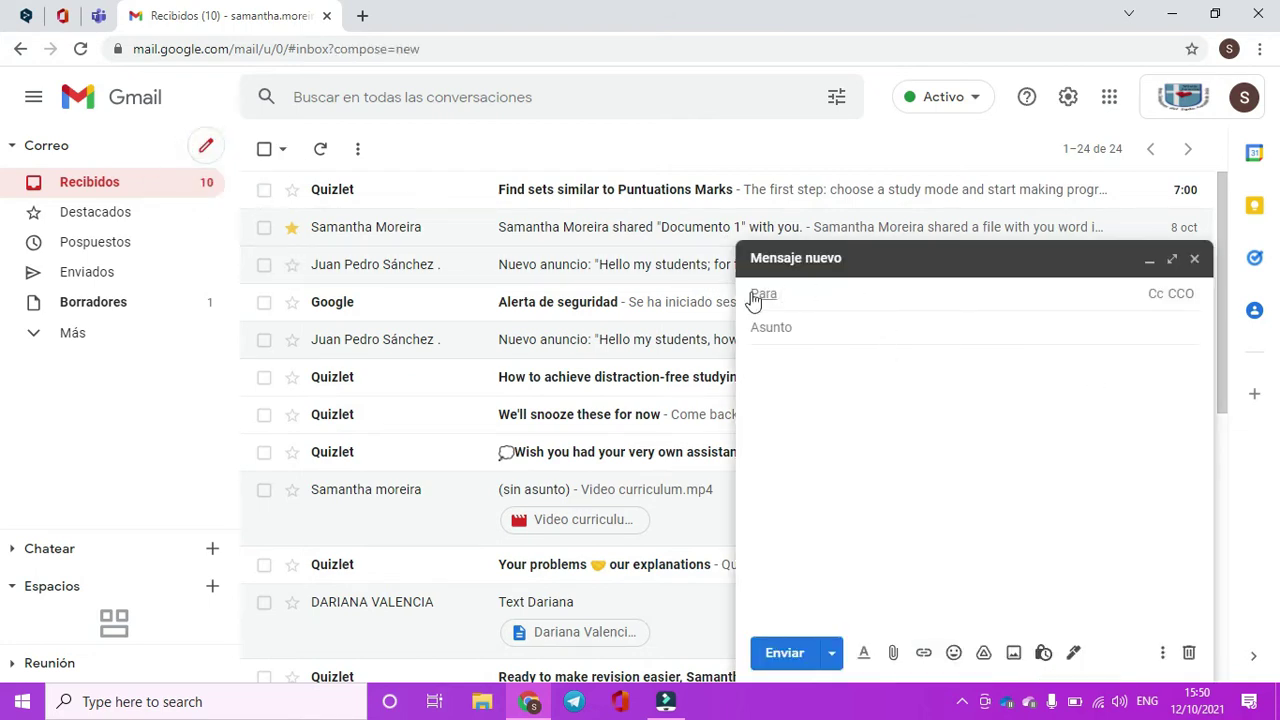
pyautogui.click(778, 296)
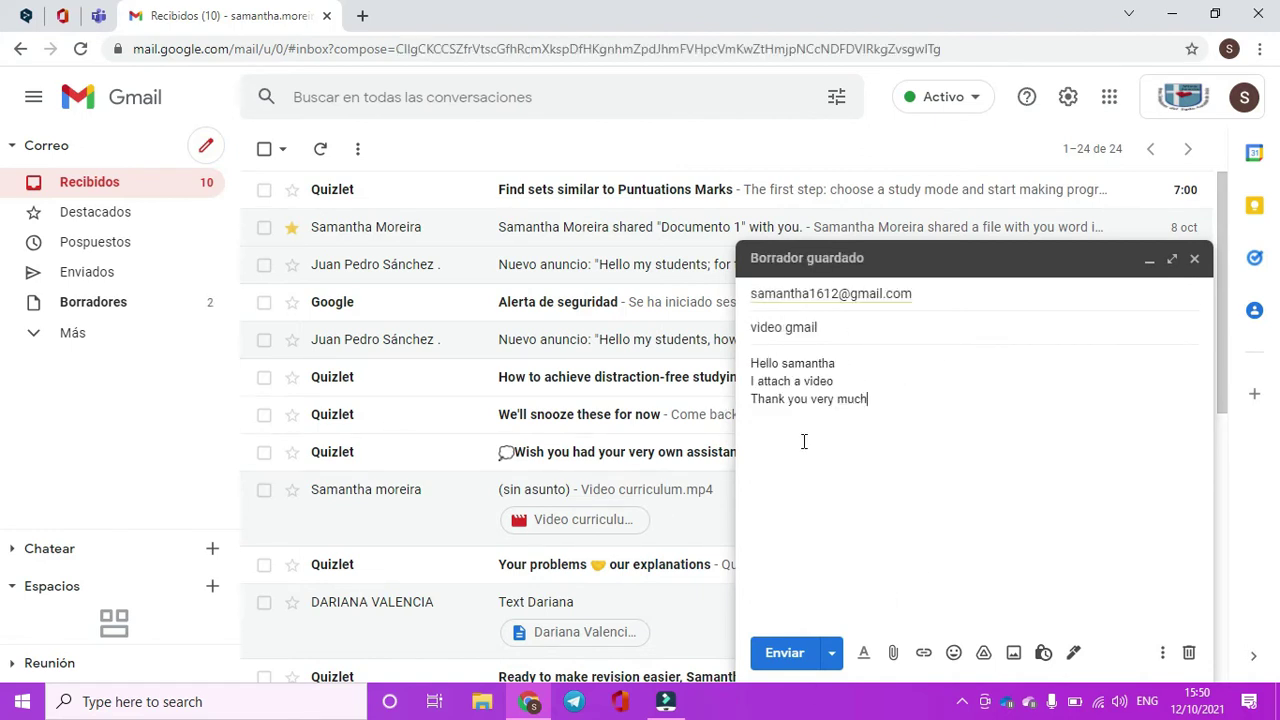
# - Attach the New Text Document file from the Desktop to the message
pyautogui.click(894, 655)
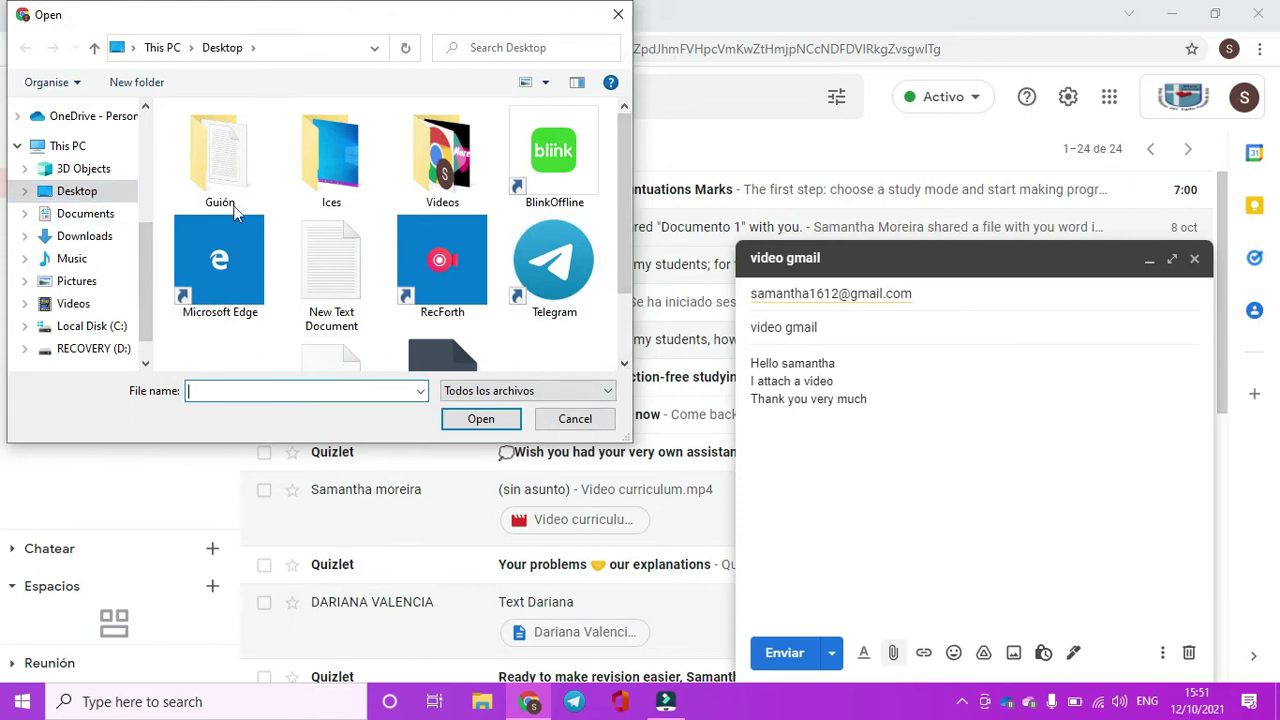
pyautogui.click(325, 272)
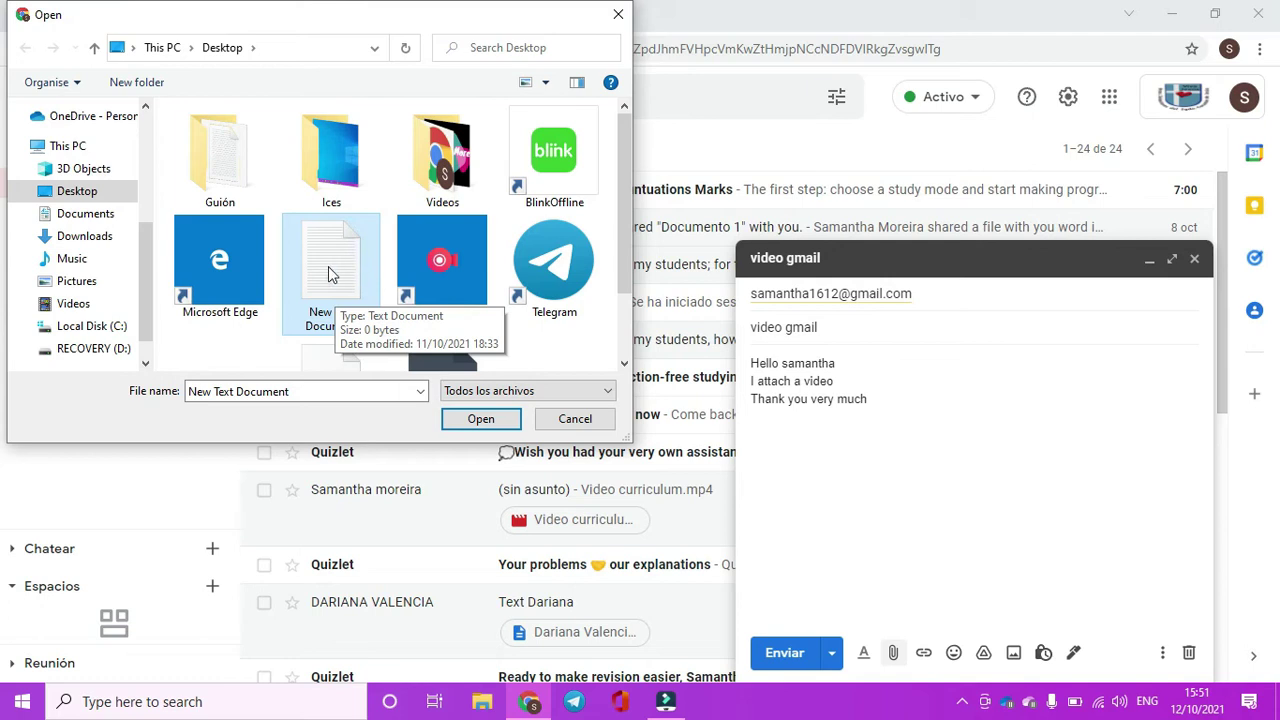
pyautogui.click(480, 419)
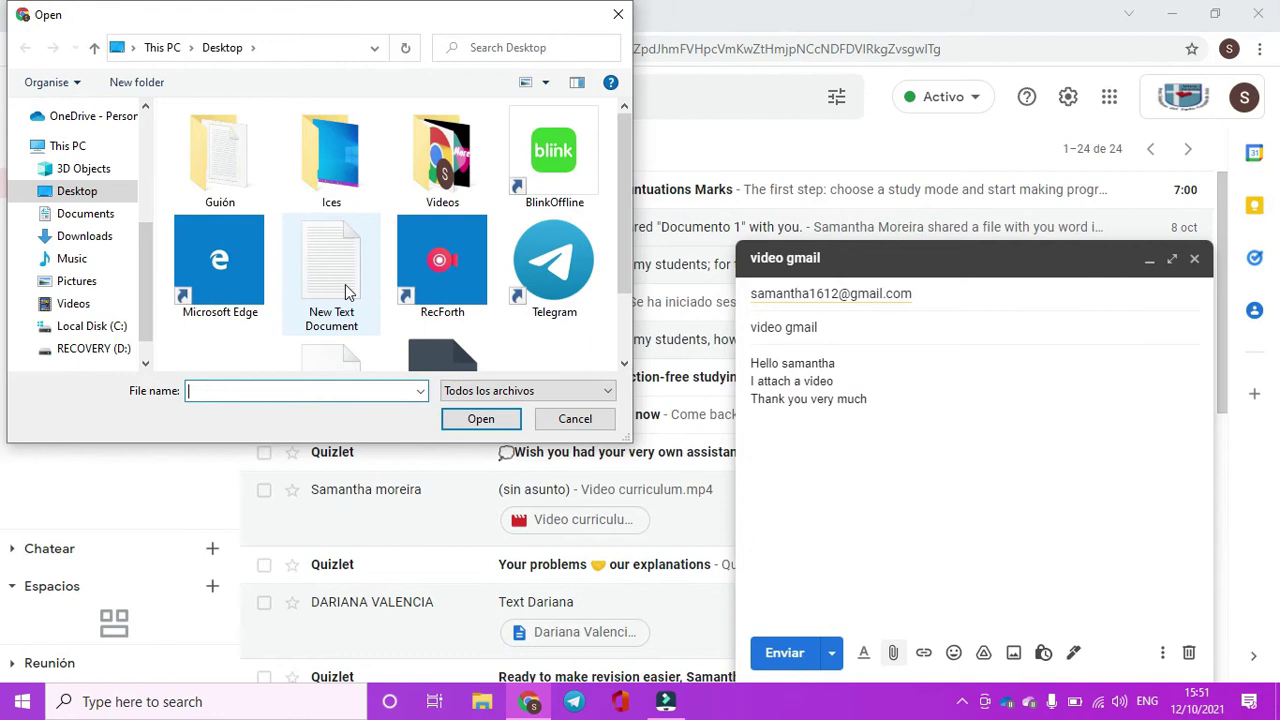
pyautogui.click(331, 270)
pyautogui.click(480, 419)
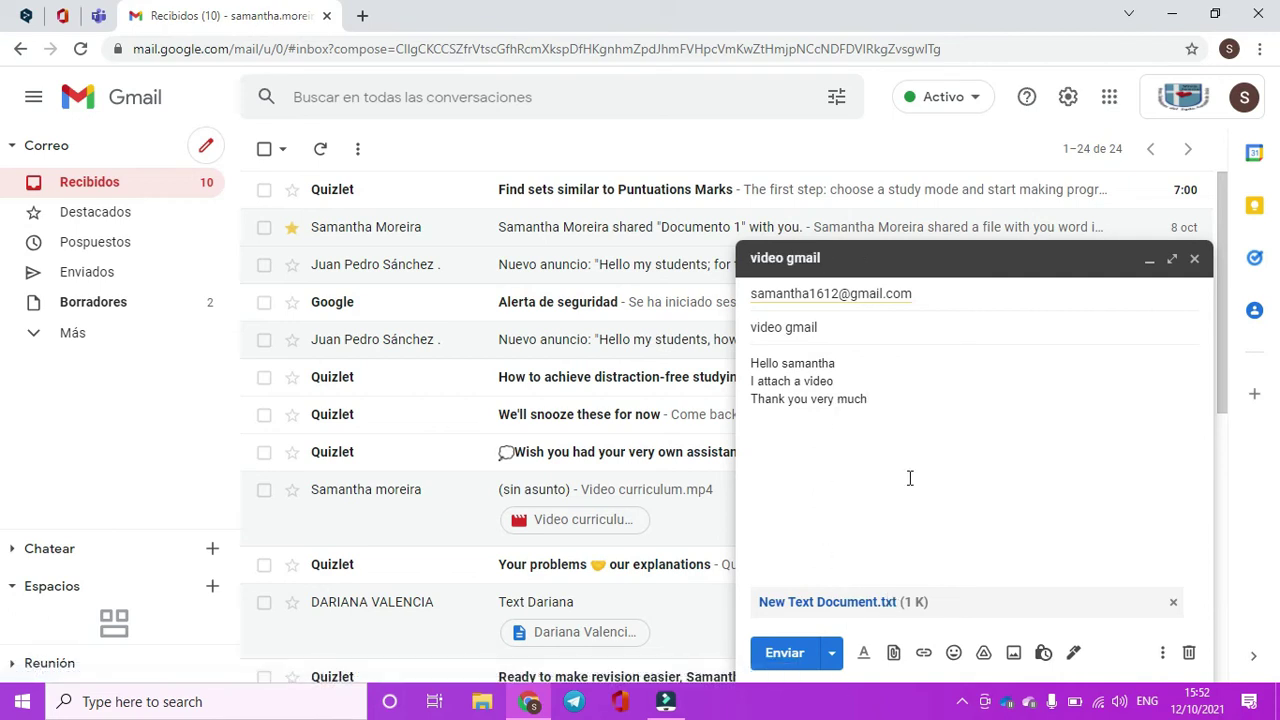
# - Send the message with its attachment and view the sent message
pyautogui.click(786, 655)
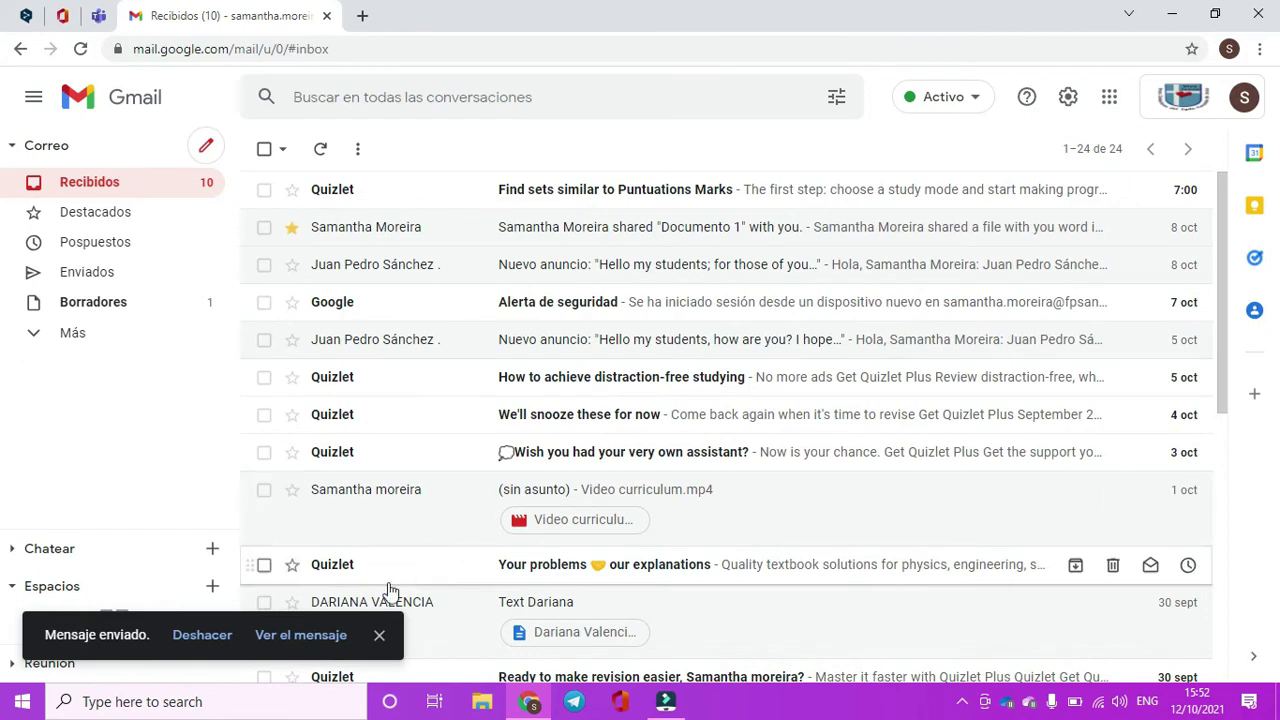
pyautogui.click(300, 635)
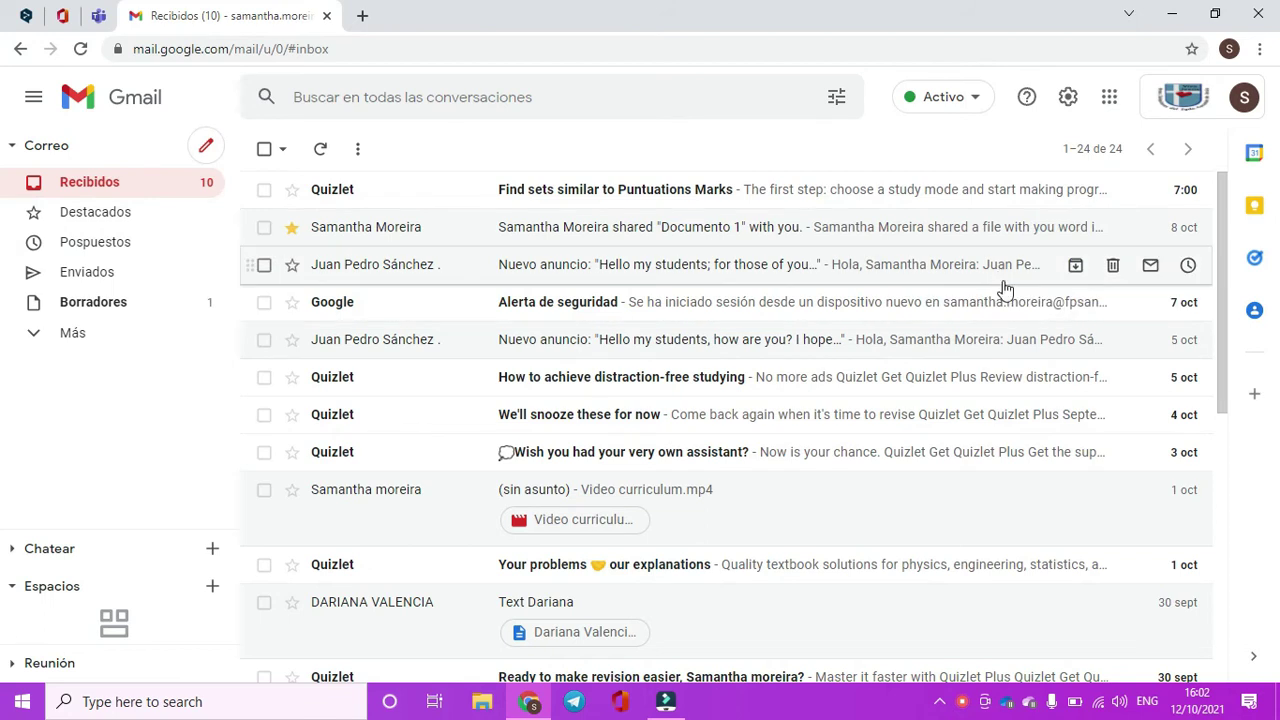
# - Change the Gmail display language to English (UK) in the general settings and save the changes
pyautogui.click(1064, 97)
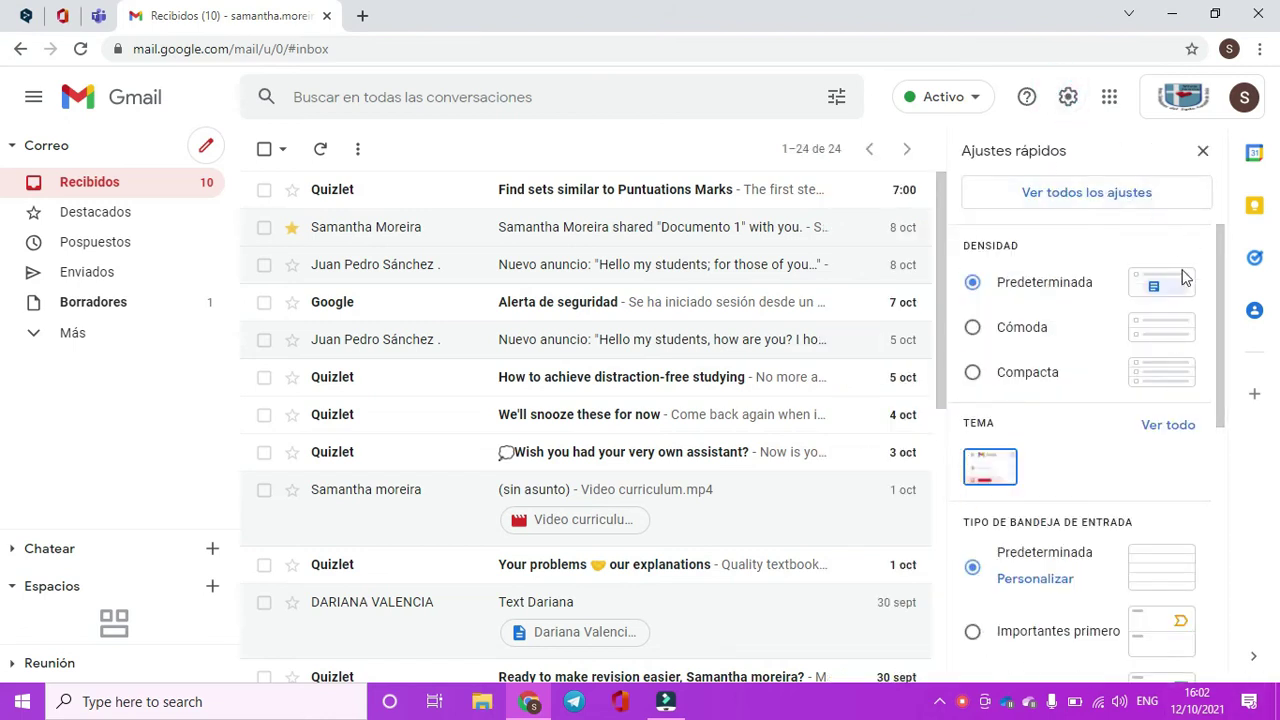
pyautogui.click(1080, 194)
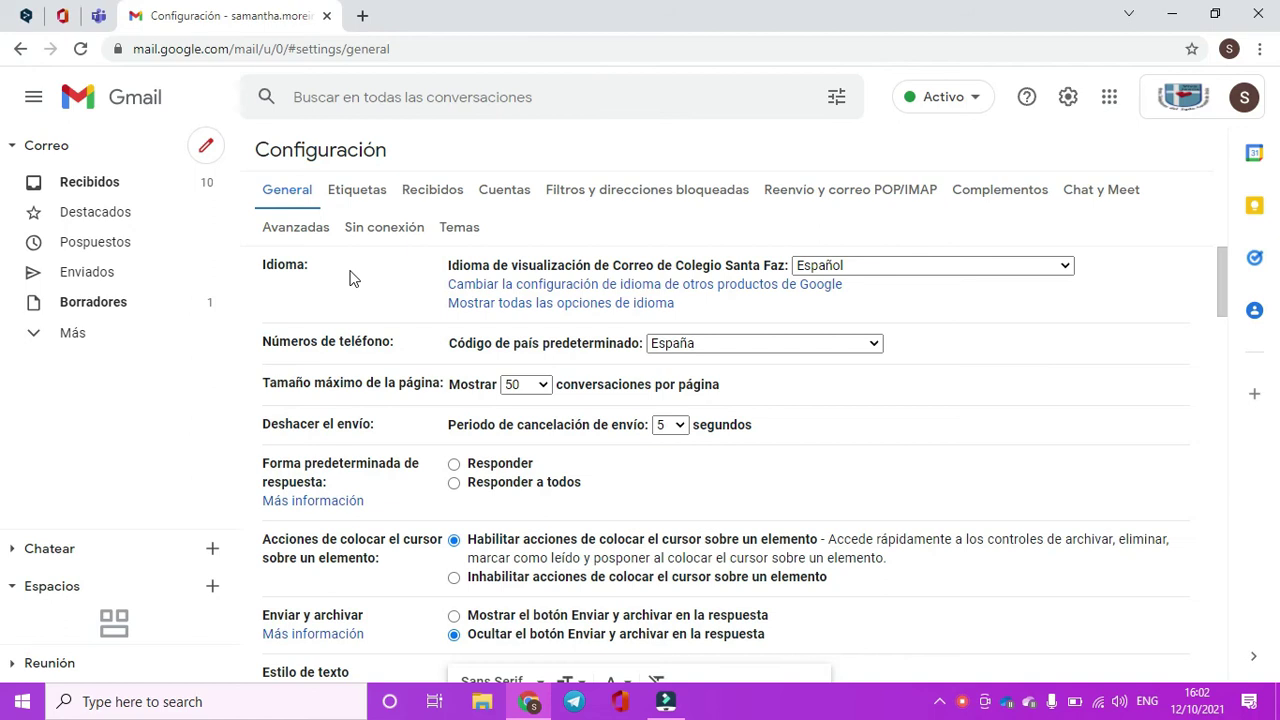
pyautogui.click(1066, 268)
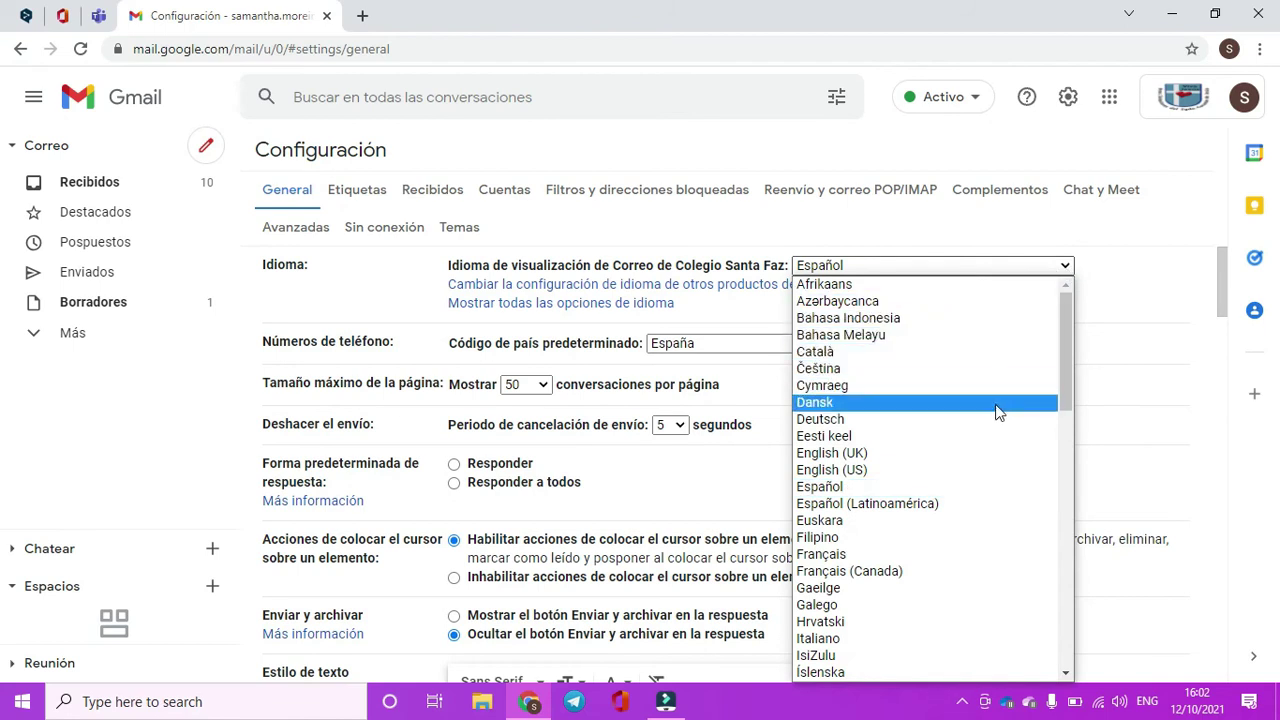
pyautogui.scroll(-2, 997, 410)
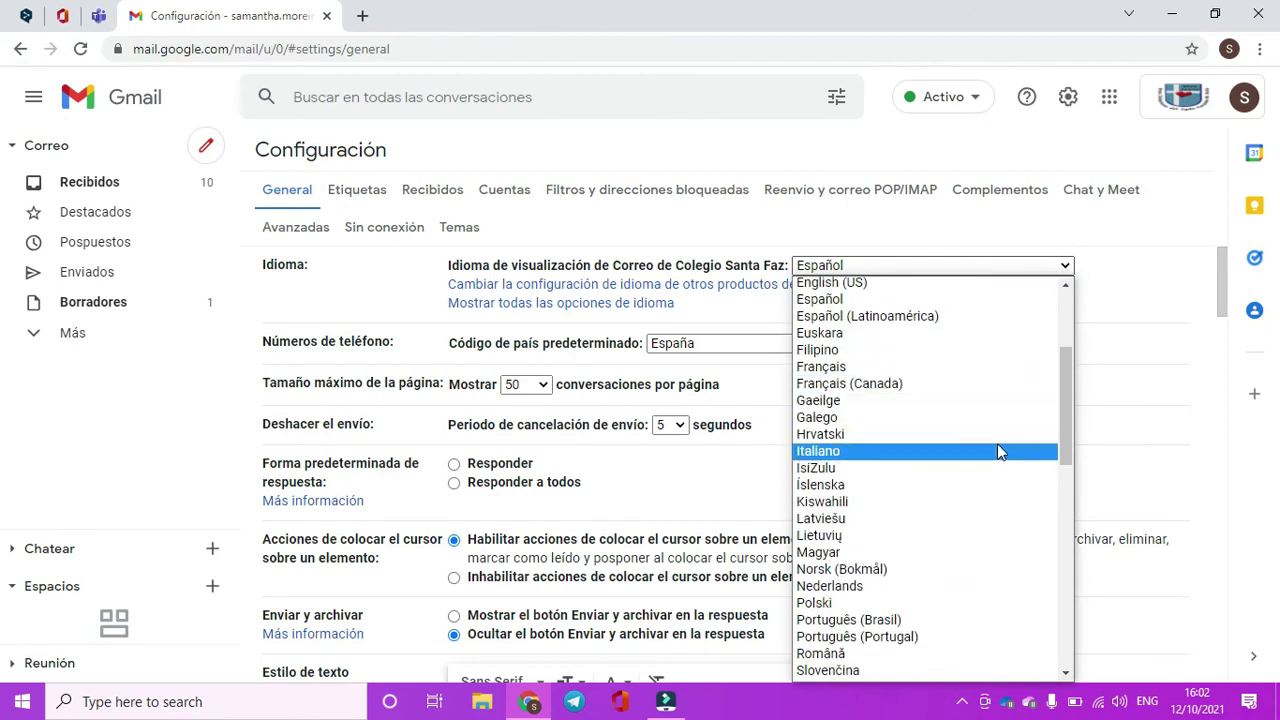
pyautogui.scroll(2, 997, 446)
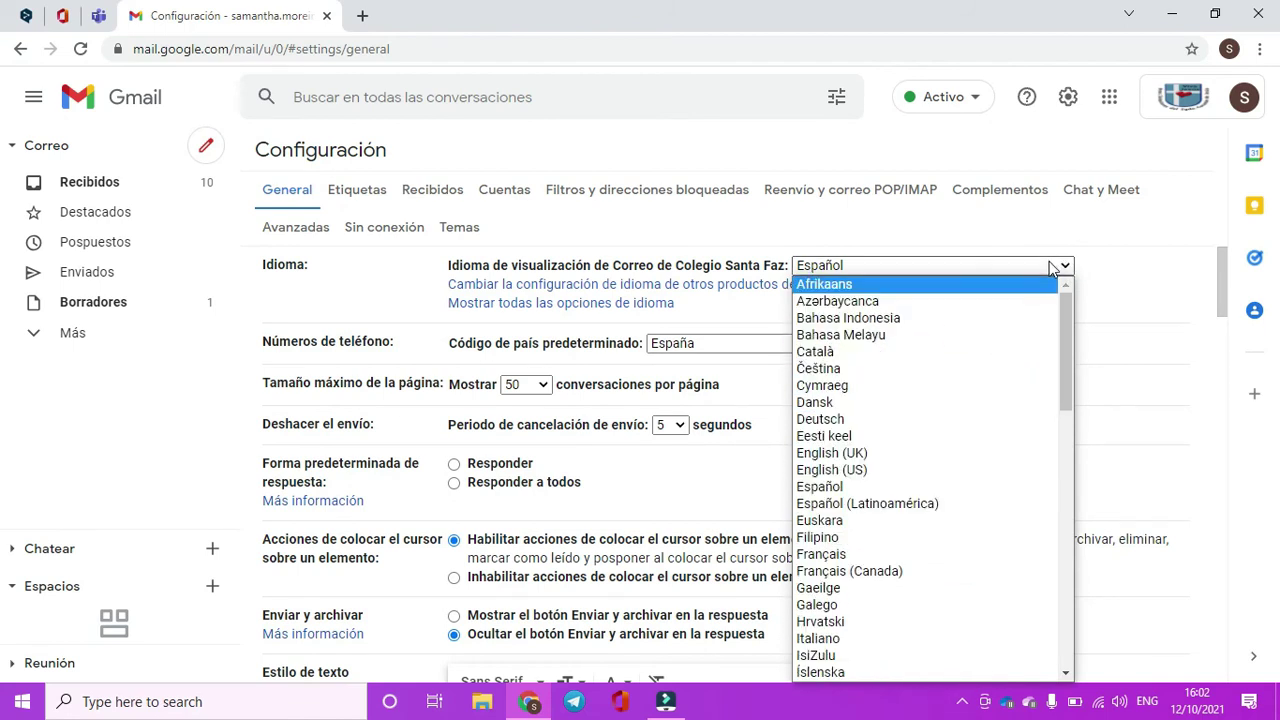
pyautogui.click(872, 455)
pyautogui.scroll(-10, 924, 356)
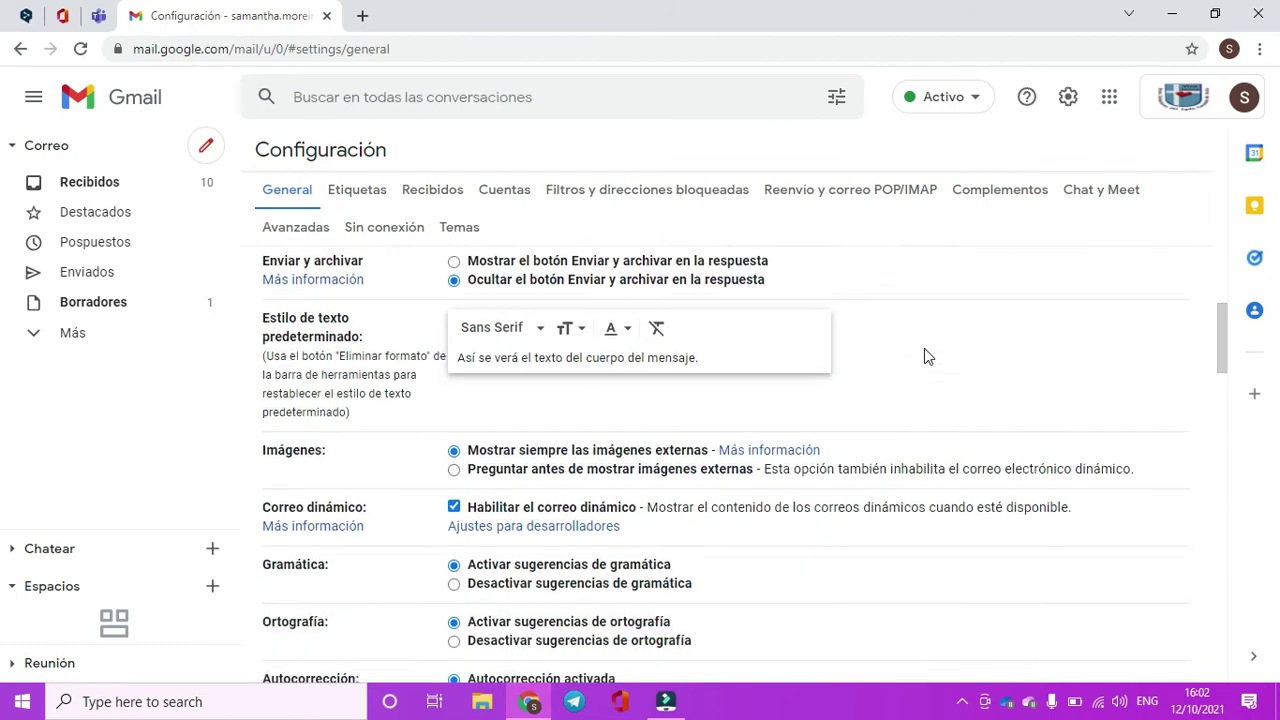
pyautogui.scroll(-10, 924, 356)
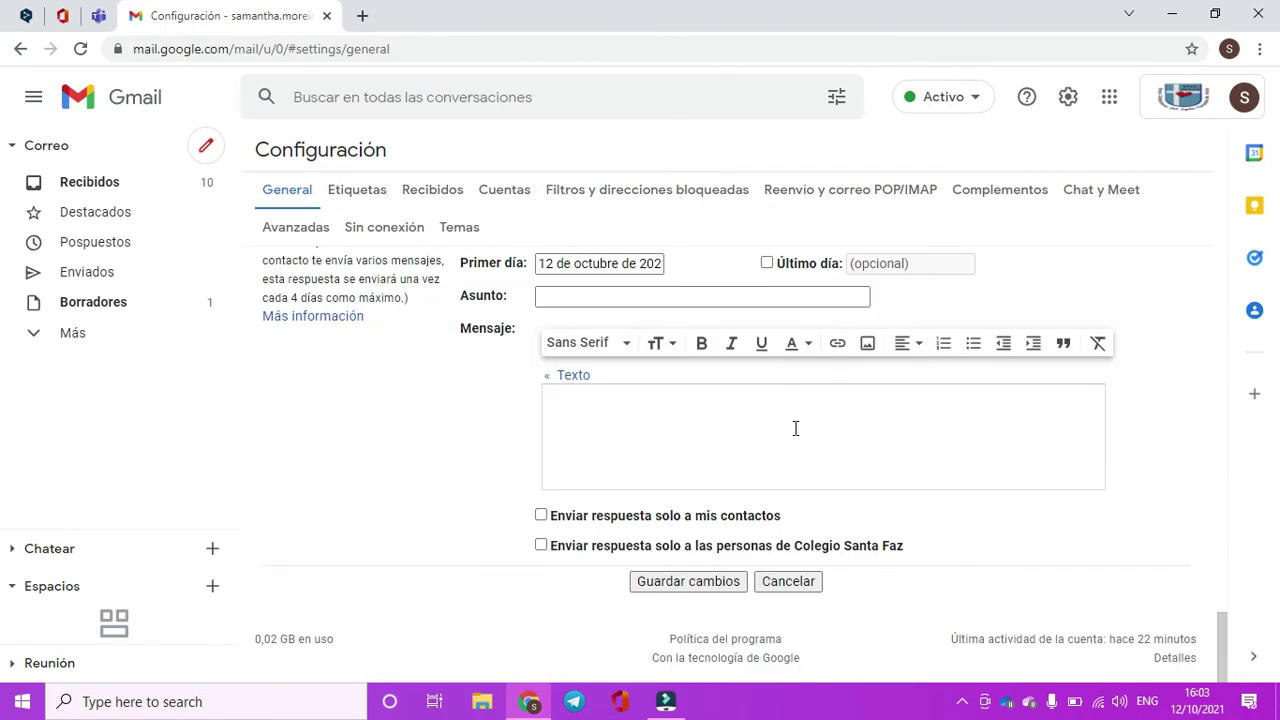
pyautogui.click(690, 584)
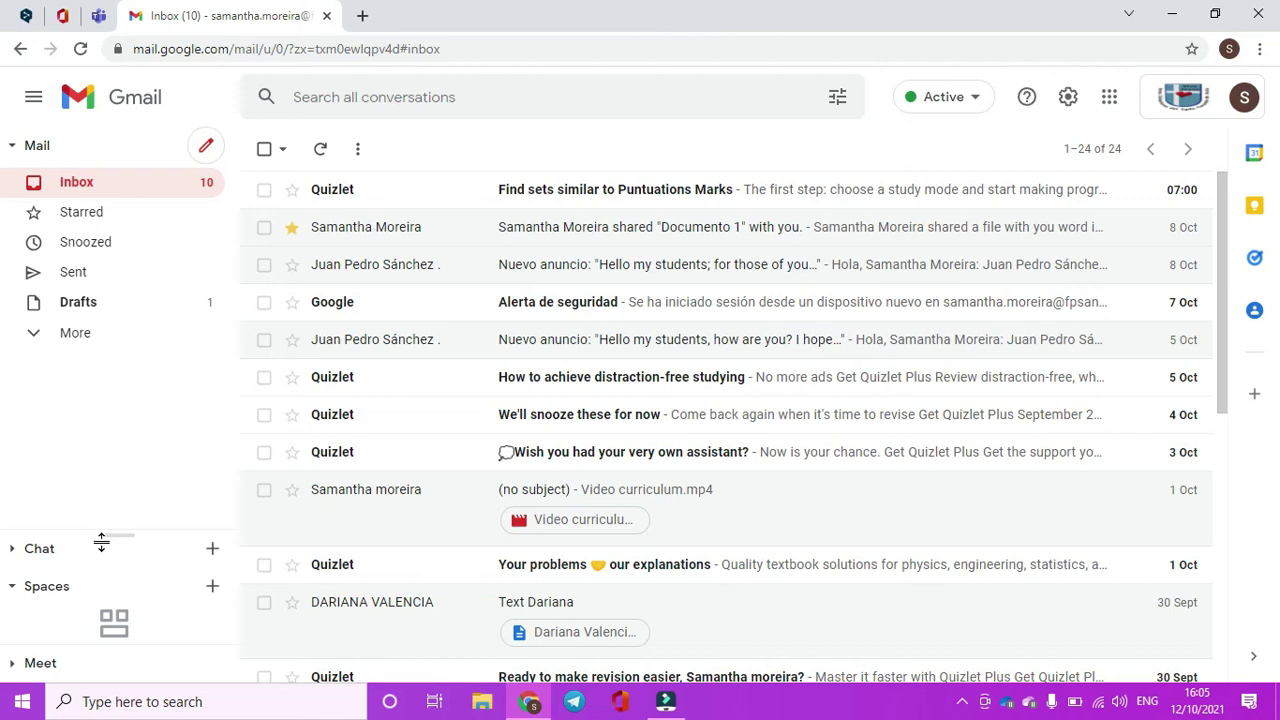
# - Open the Google account options
pyautogui.click(1245, 100)
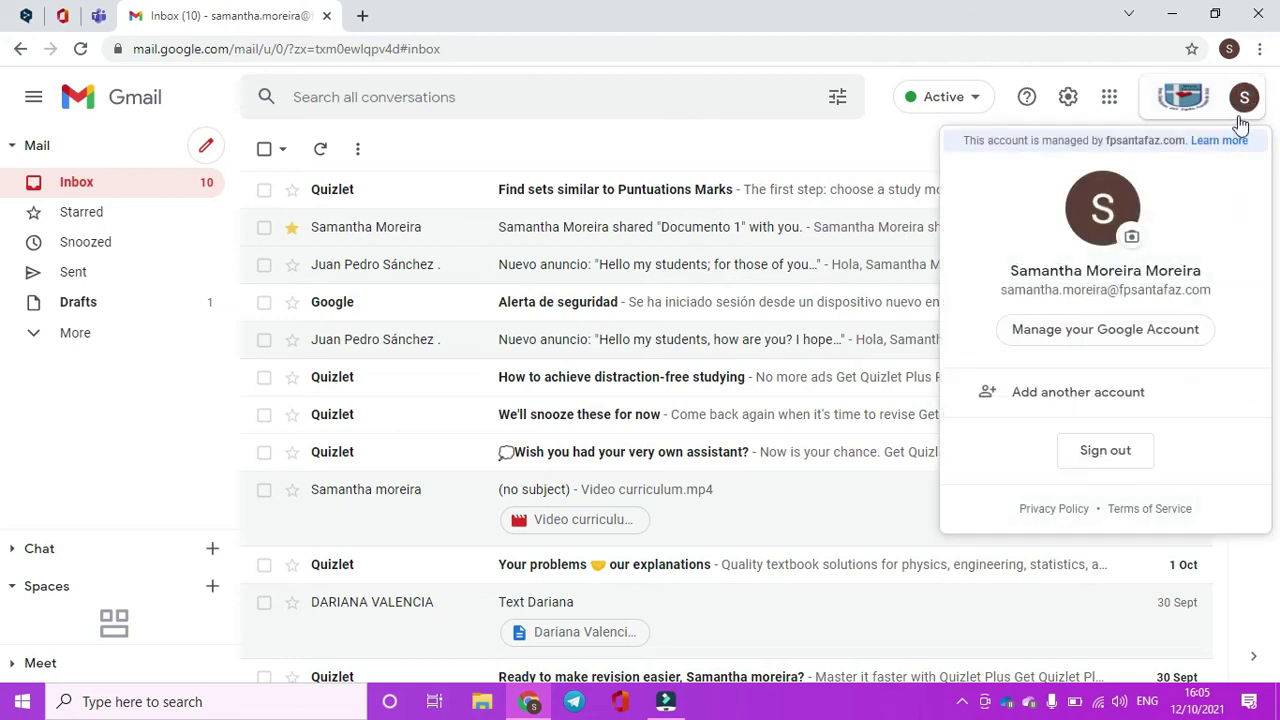